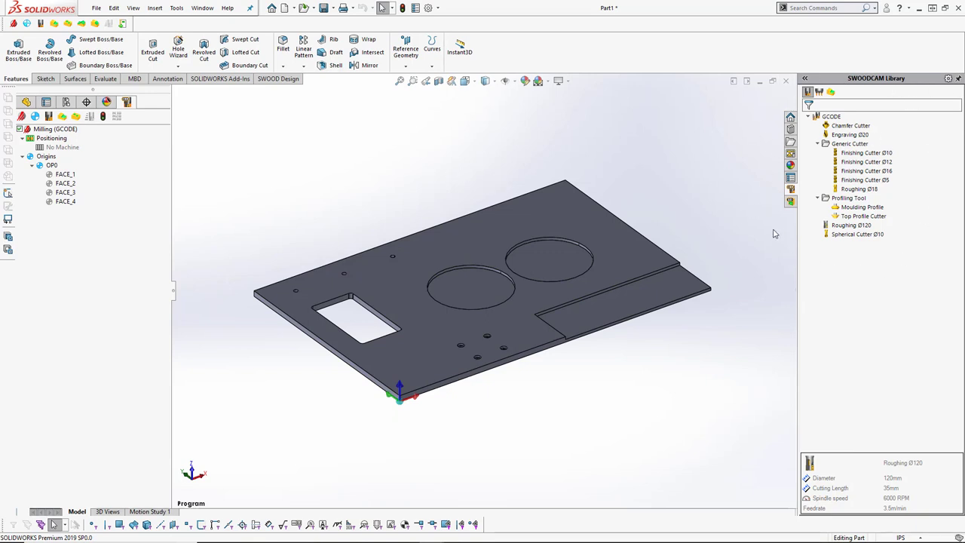
- Reopen the SWOODCAM Library task pane and pin it docked open
{"action": "left_click", "coordinate": [959, 79]}
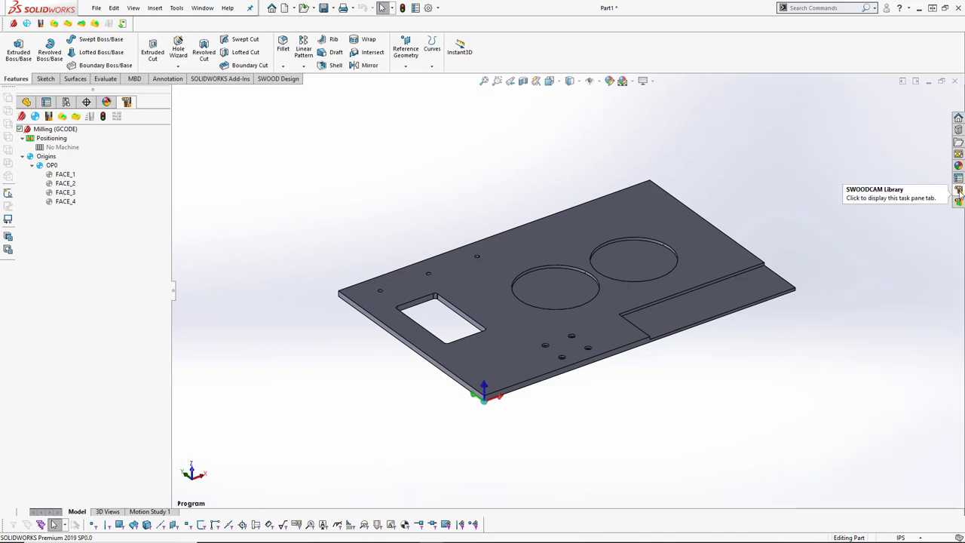
{"action": "left_click", "coordinate": [956, 198]}
{"action": "left_click", "coordinate": [959, 80]}
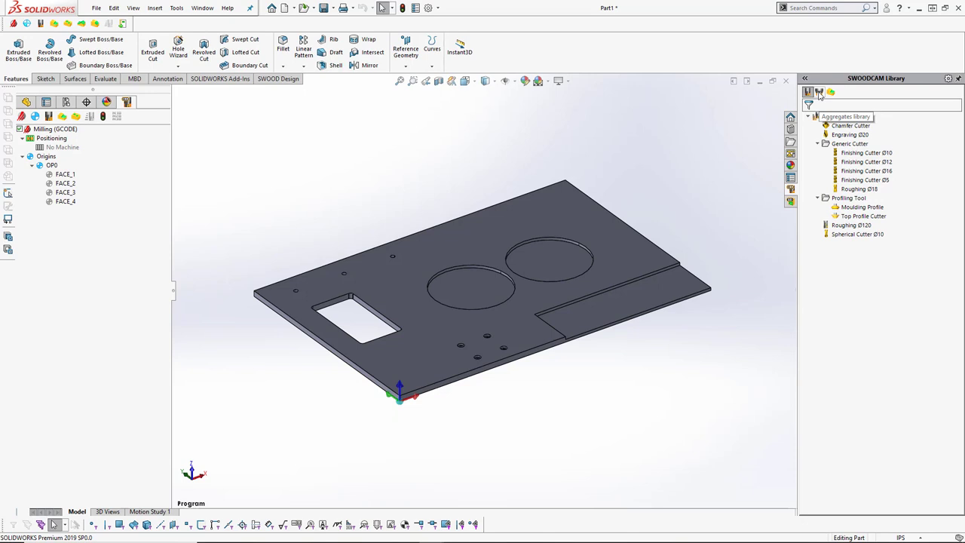
- Browse the Aggregates and Machining libraries, then return to the GCODE Tools library
{"action": "left_click", "coordinate": [820, 91]}
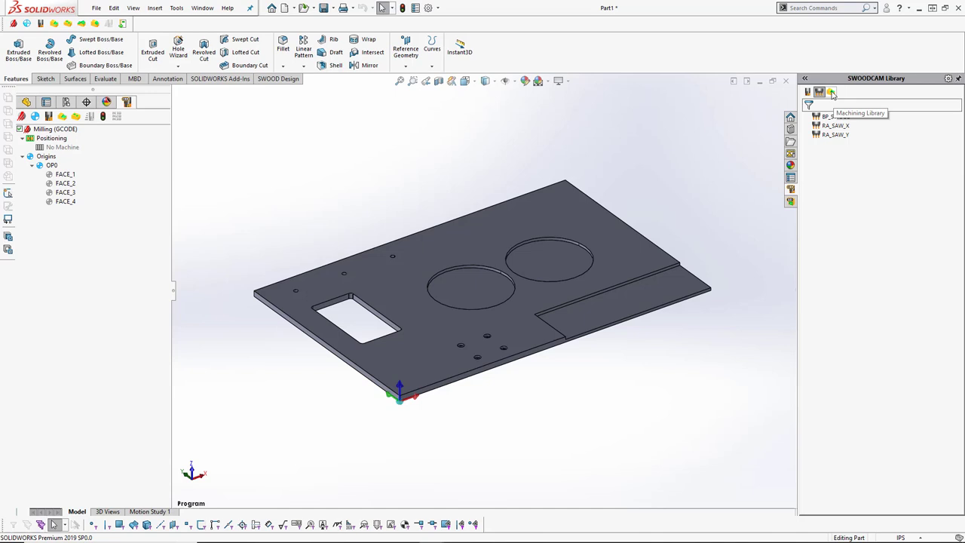
{"action": "left_click", "coordinate": [831, 92]}
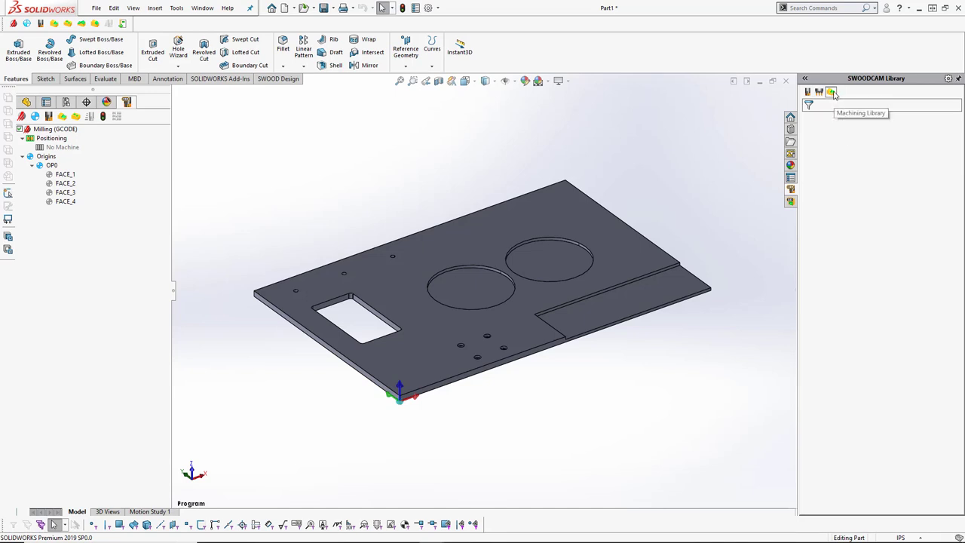
{"action": "left_click", "coordinate": [807, 91]}
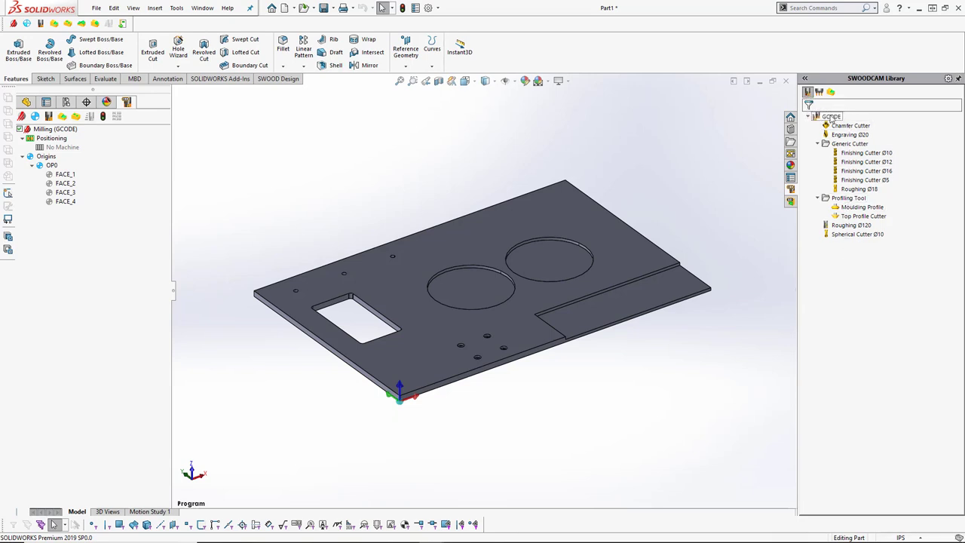
- Edit the GCODE library from its context menu and expand it in the Libraries configuration tree
{"action": "right_click", "coordinate": [834, 118]}
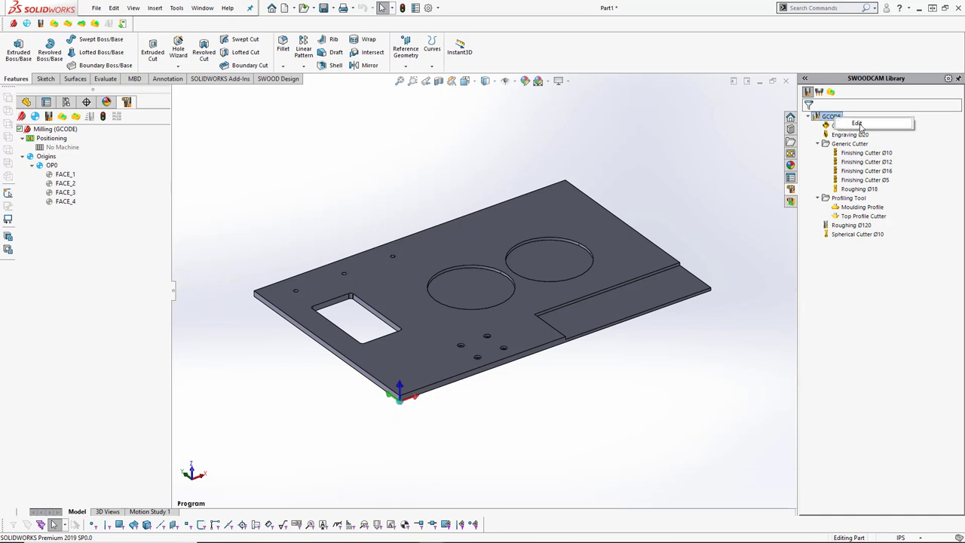
{"action": "left_click", "coordinate": [859, 124]}
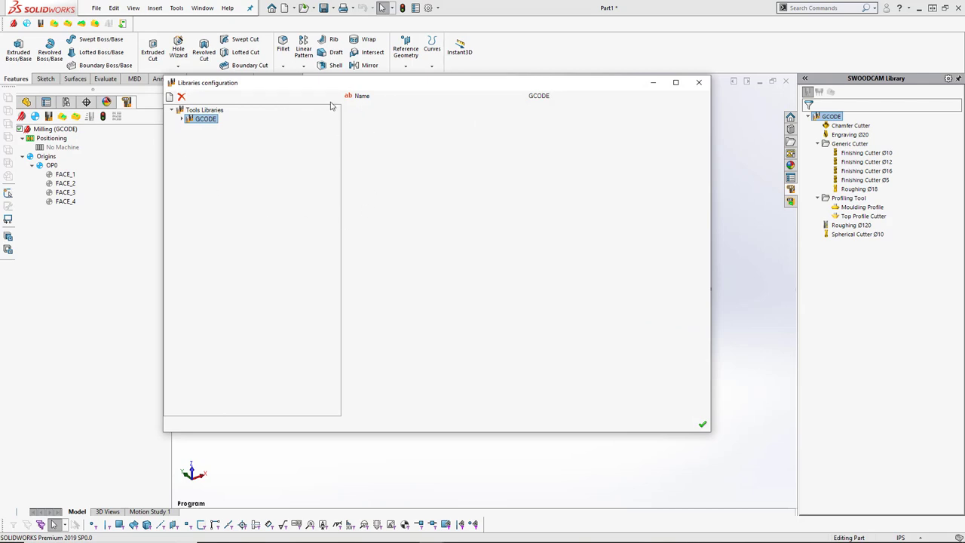
{"action": "left_click", "coordinate": [183, 119]}
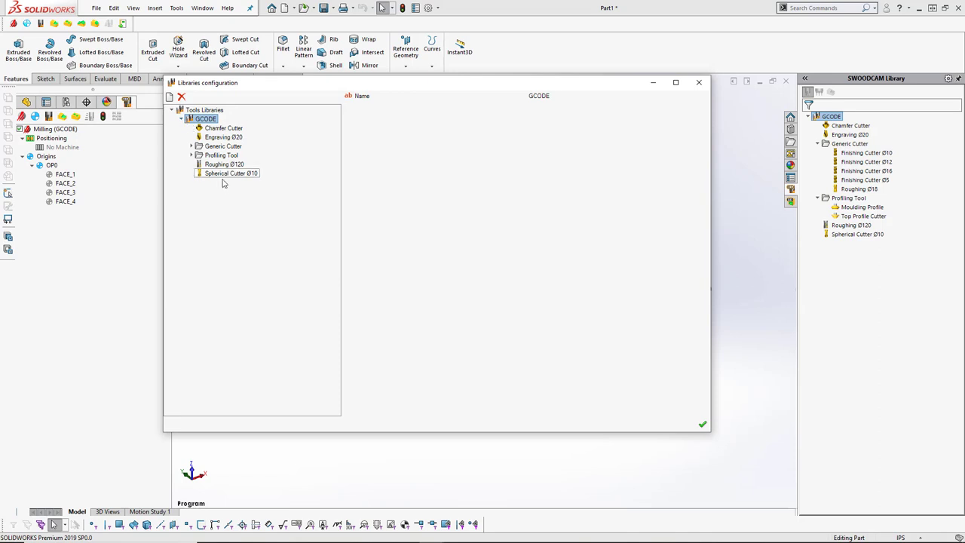
{"action": "left_click", "coordinate": [170, 98]}
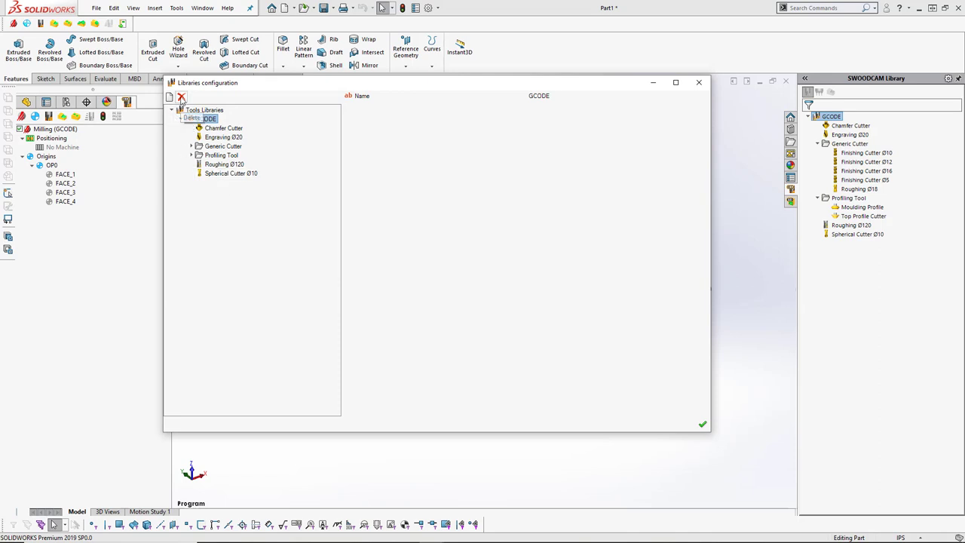
{"action": "left_click_drag", "start_coordinate": [203, 111], "coordinate": [184, 126]}
{"action": "right_click", "coordinate": [205, 121]}
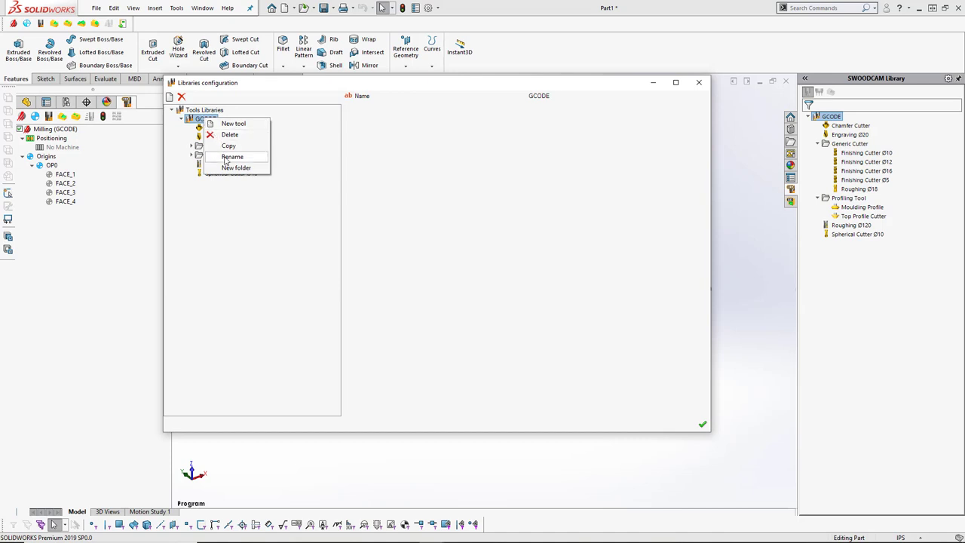
{"action": "left_click", "coordinate": [226, 217]}
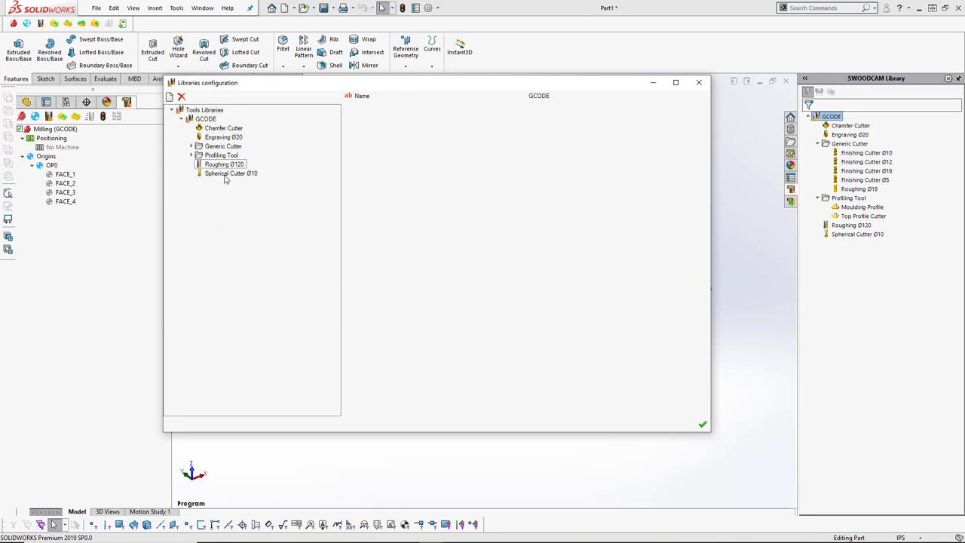
- Expand Generic Cutter and Profiling Tool, then select GCODE and each folder
{"action": "left_click", "coordinate": [191, 147]}
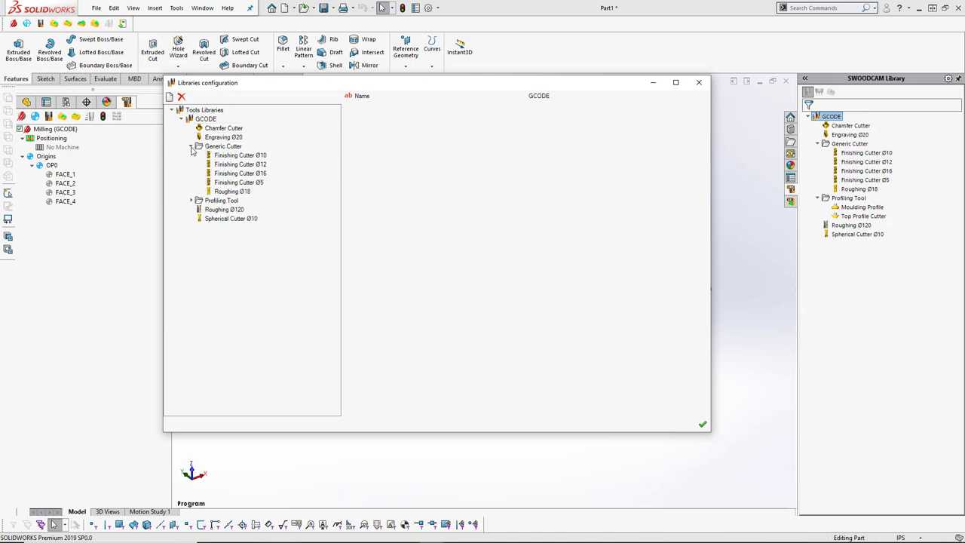
{"action": "left_click", "coordinate": [191, 200]}
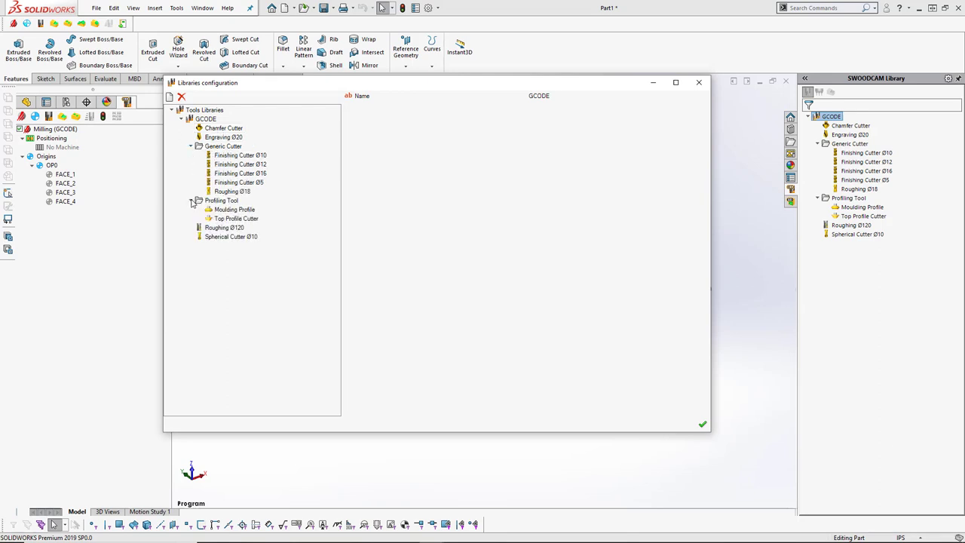
{"action": "left_click", "coordinate": [201, 119]}
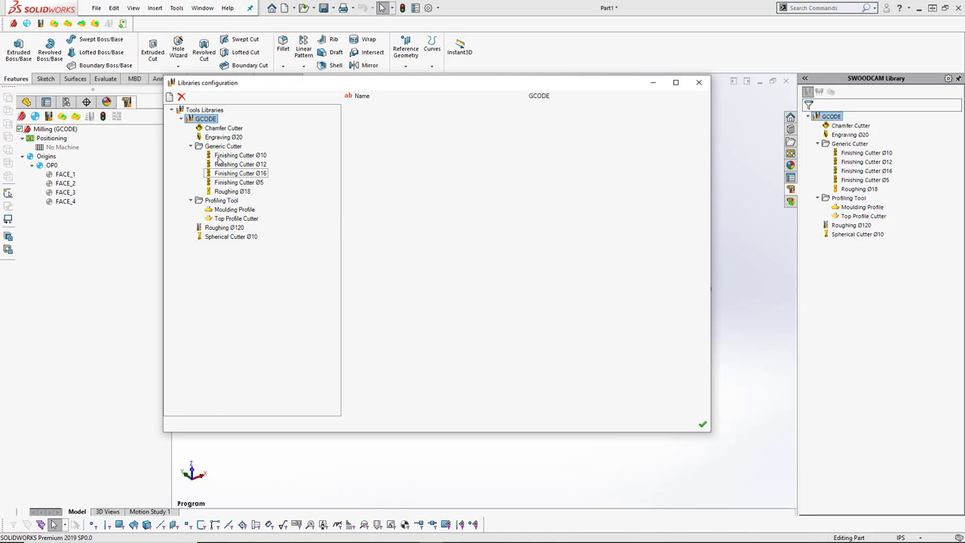
{"action": "left_click", "coordinate": [220, 146]}
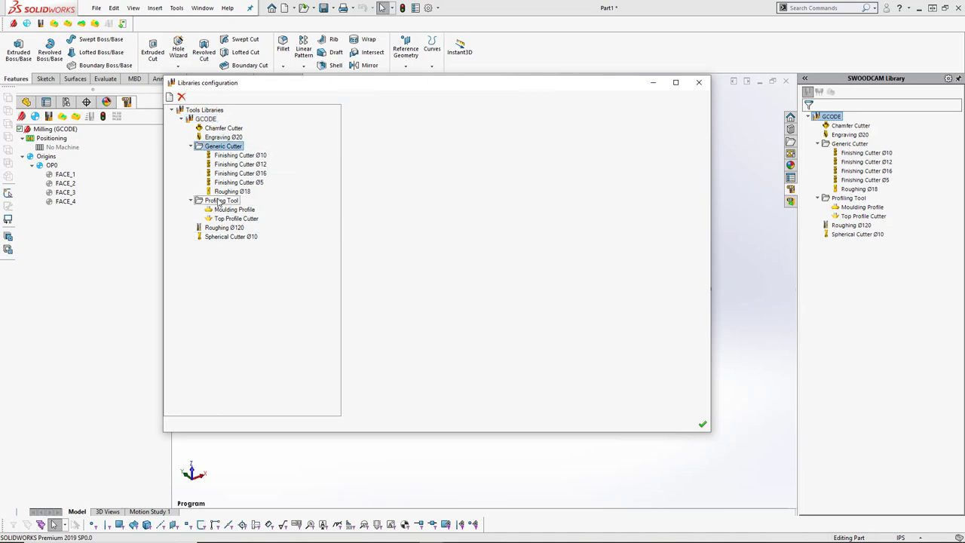
{"action": "left_click", "coordinate": [221, 201]}
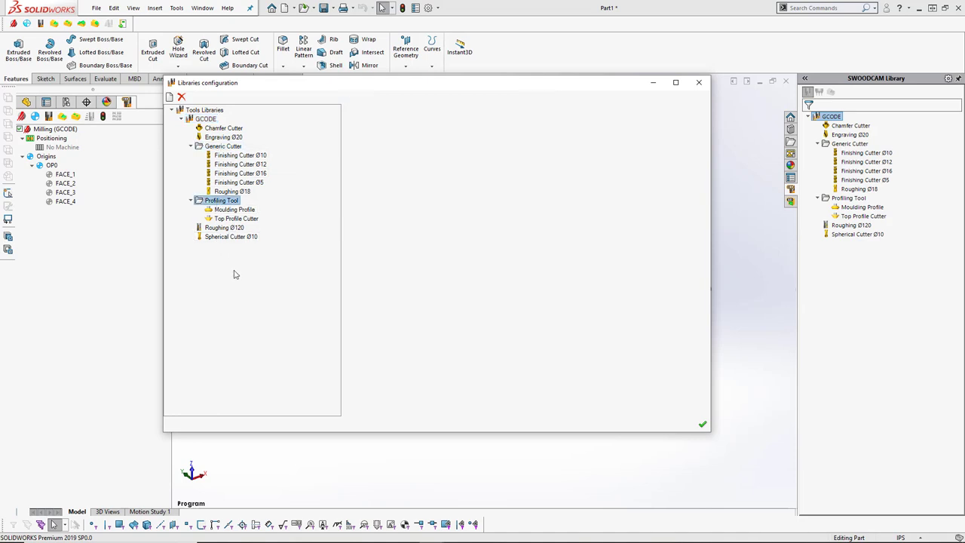
- Check the GCODE and Generic Cutter context menus, then select Roughing Ø18 to view its settings
{"action": "right_click", "coordinate": [207, 120]}
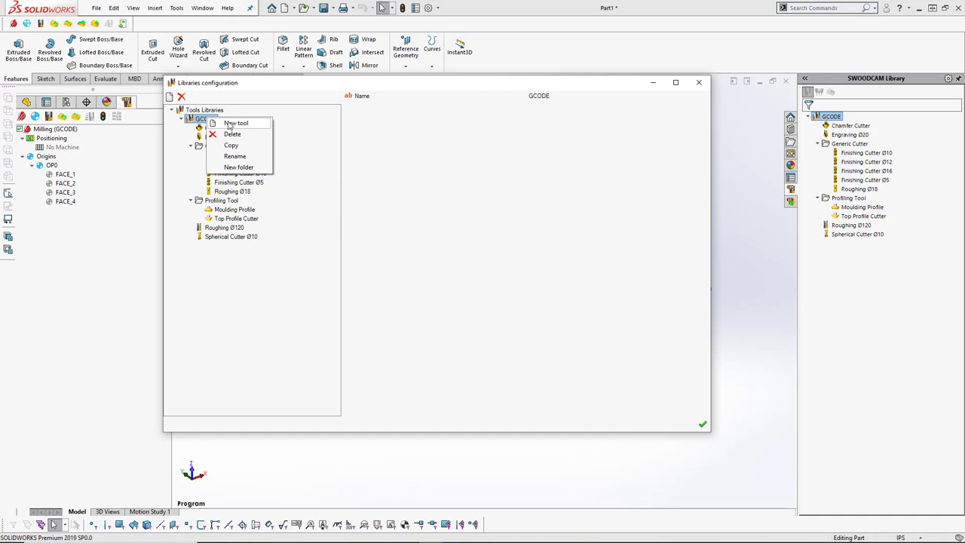
{"action": "left_click", "coordinate": [259, 292]}
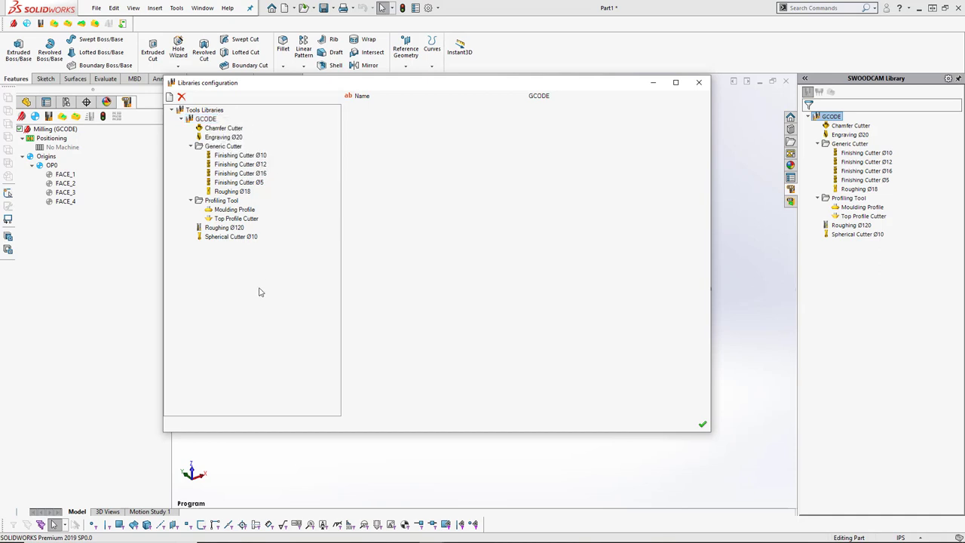
{"action": "right_click", "coordinate": [230, 147]}
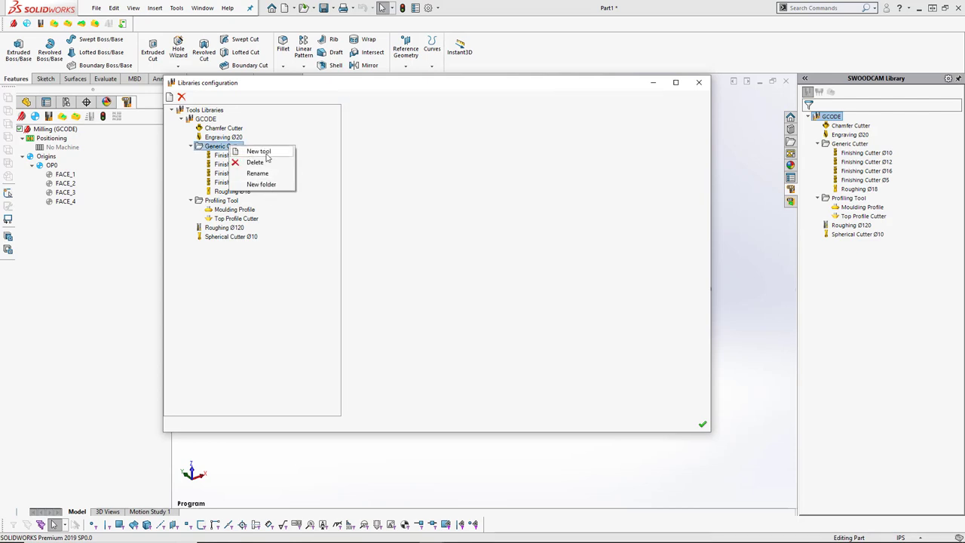
{"action": "left_click", "coordinate": [258, 294]}
{"action": "left_click", "coordinate": [230, 191]}
{"action": "right_click", "coordinate": [245, 194]}
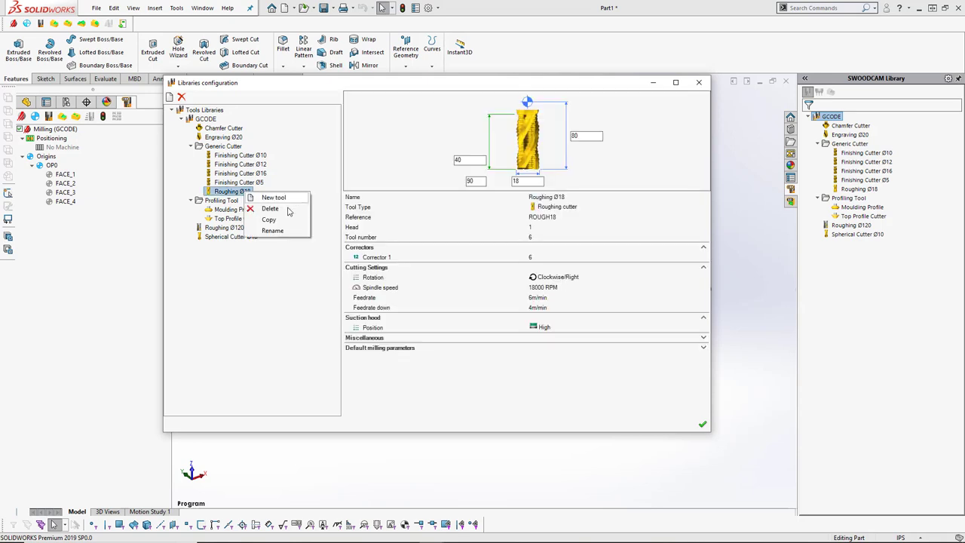
{"action": "left_click", "coordinate": [293, 326]}
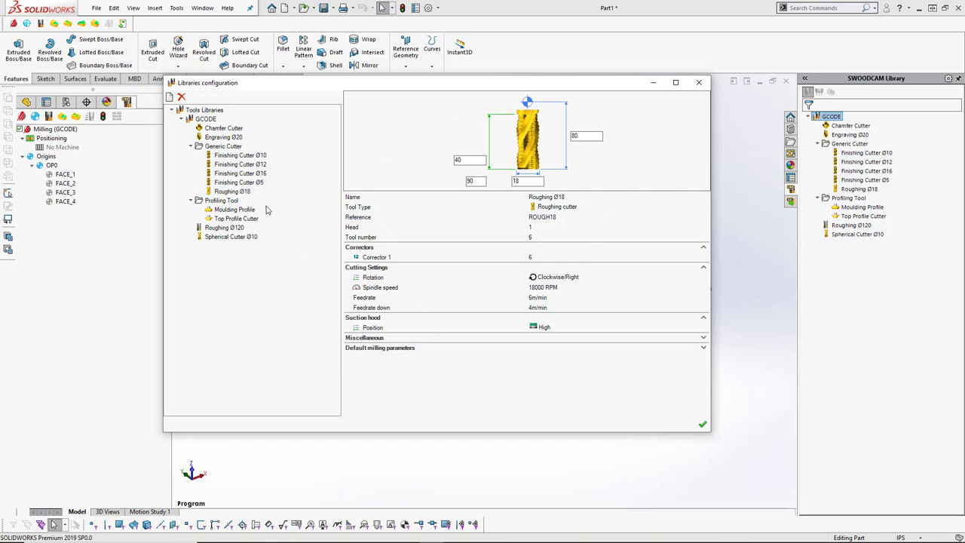
{"action": "left_click", "coordinate": [246, 193]}
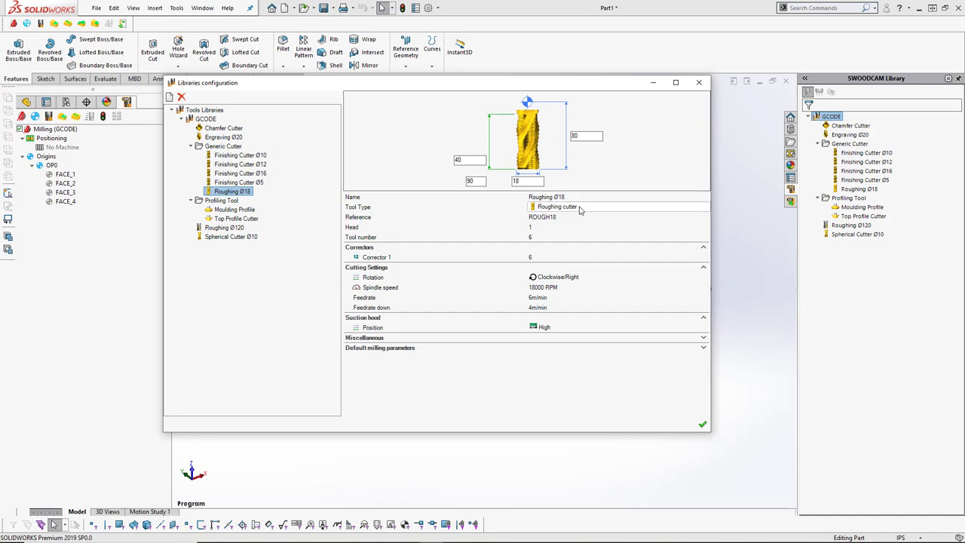
{"action": "left_click", "coordinate": [580, 209]}
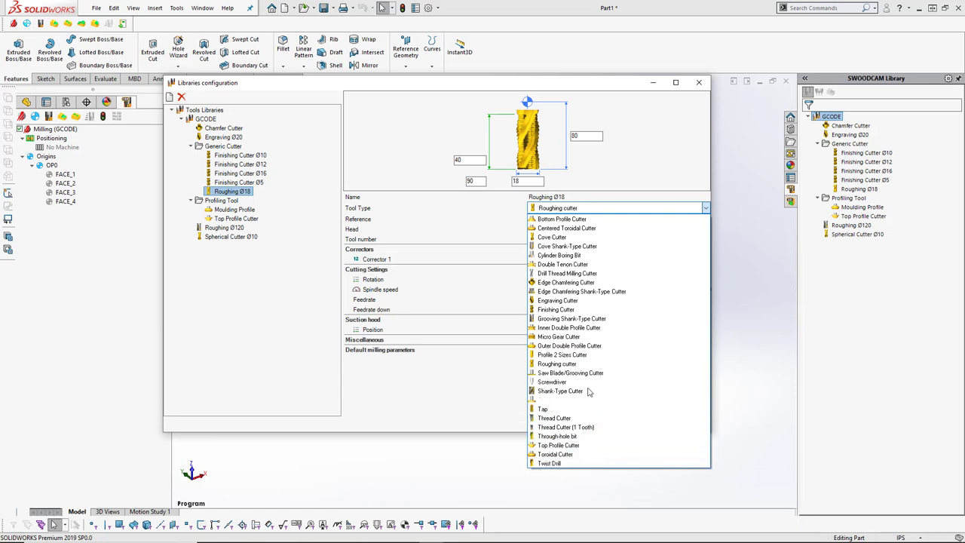
{"action": "left_click", "coordinate": [465, 414]}
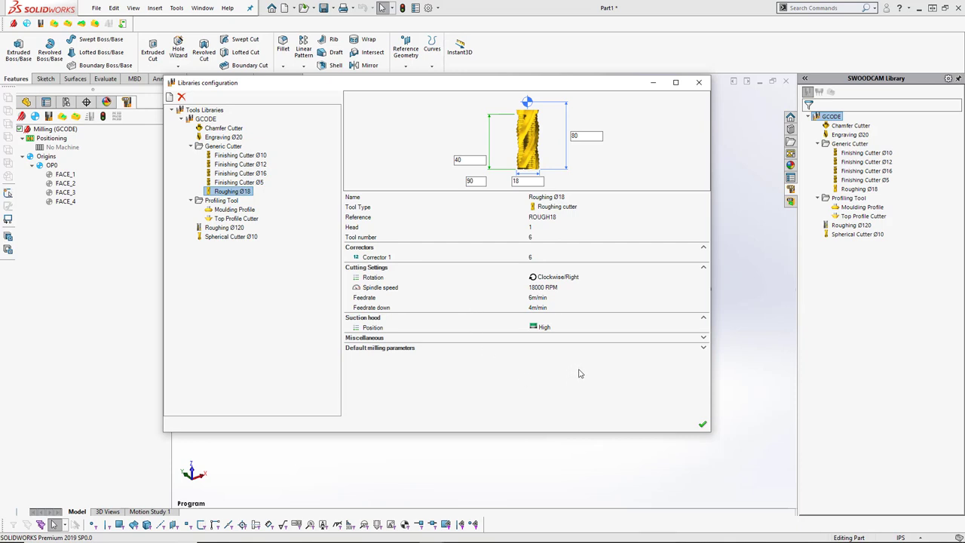
{"action": "left_click", "coordinate": [559, 279]}
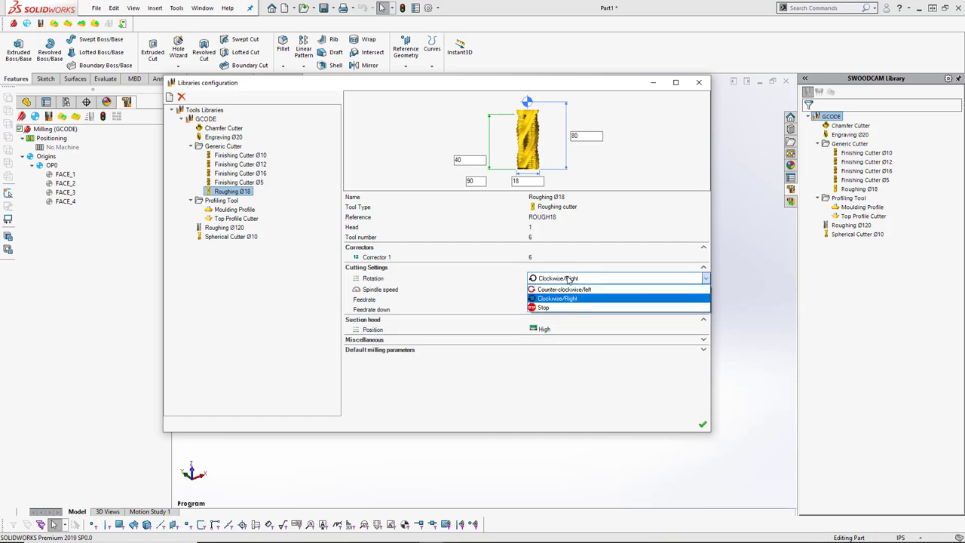
{"action": "left_click", "coordinate": [567, 279]}
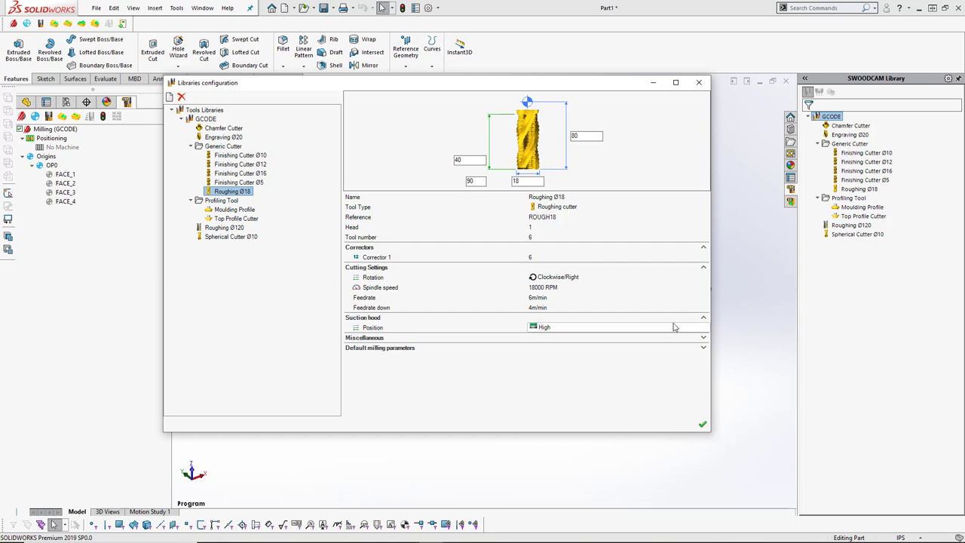
{"action": "left_click", "coordinate": [565, 329]}
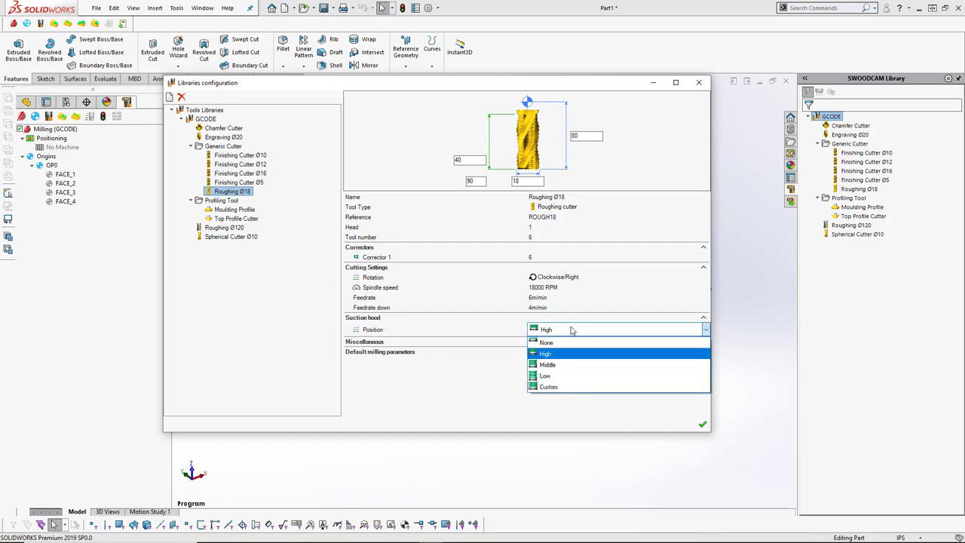
{"action": "left_click", "coordinate": [552, 409]}
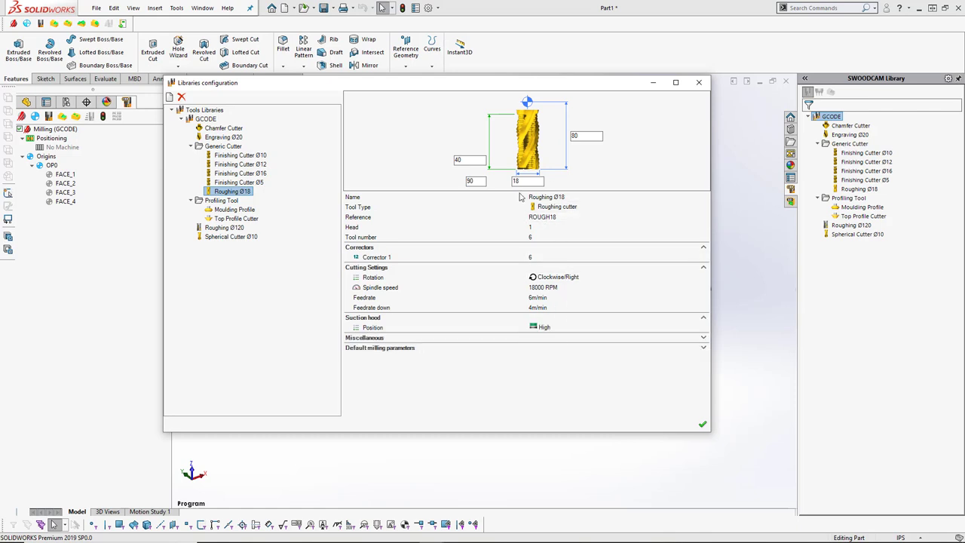
- Expand Roughing Ø18's Miscellaneous and Default milling parameters sections, keeping Downcut as the milling cut
{"action": "left_click", "coordinate": [546, 339]}
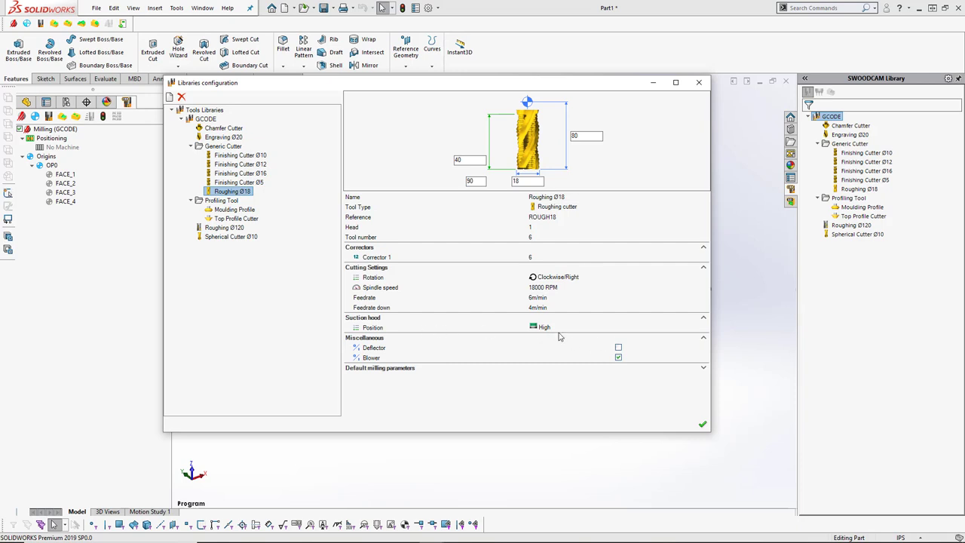
{"action": "left_click", "coordinate": [704, 338]}
{"action": "left_click", "coordinate": [704, 339]}
{"action": "left_click", "coordinate": [703, 369]}
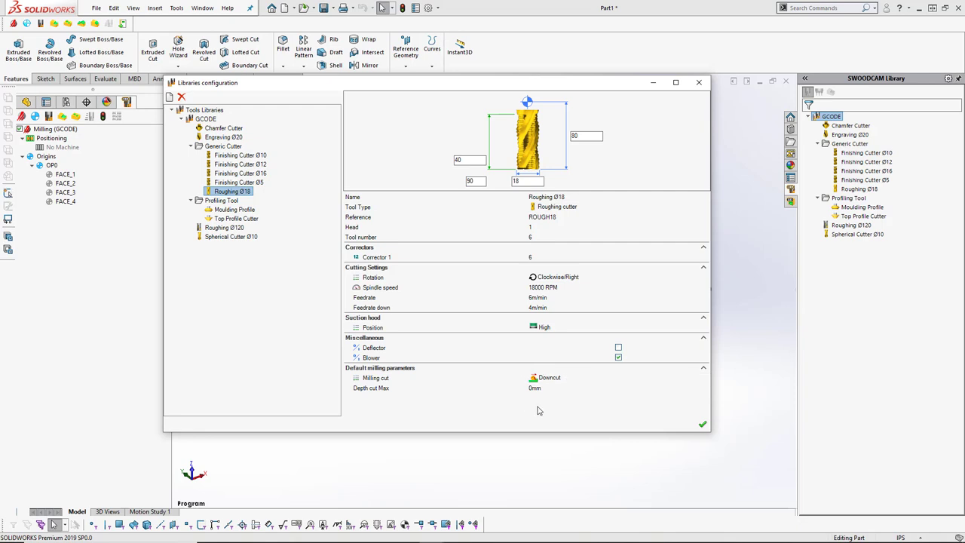
{"action": "left_click", "coordinate": [577, 379]}
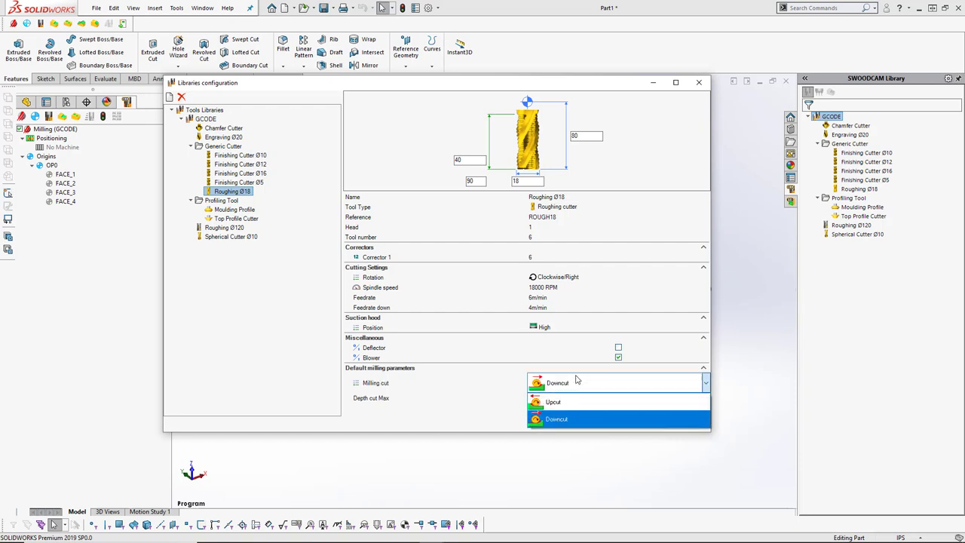
{"action": "left_click", "coordinate": [581, 383]}
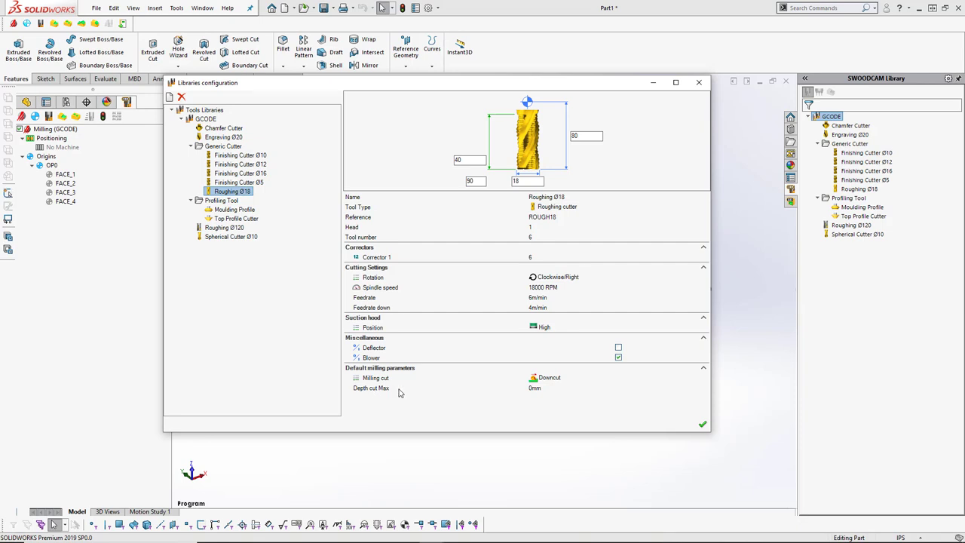
{"action": "left_click", "coordinate": [539, 391]}
- Change the Roughing Ø18 Depth cut Max from 0 to 40mm
{"action": "left_click", "coordinate": [538, 390]}
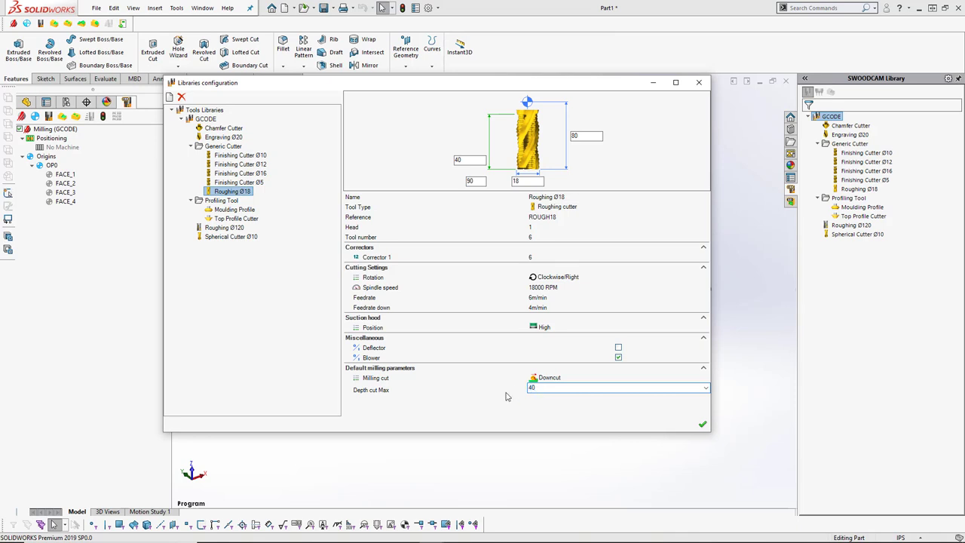
{"action": "key", "text": "Return"}
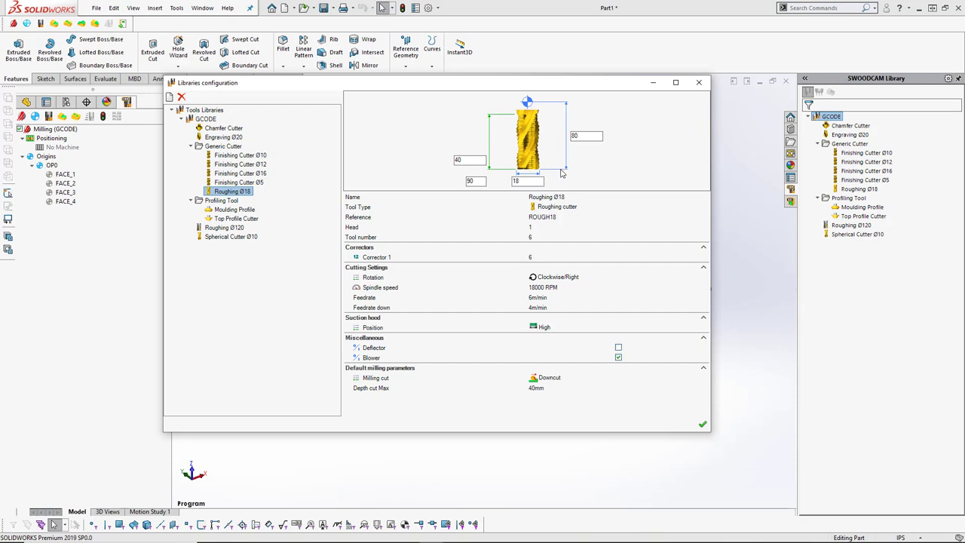
- View Top Profile Cutter, Moulding Profile and Spherical Cutter Ø10, keeping Cove Cutter as its type
{"action": "left_click", "coordinate": [233, 218]}
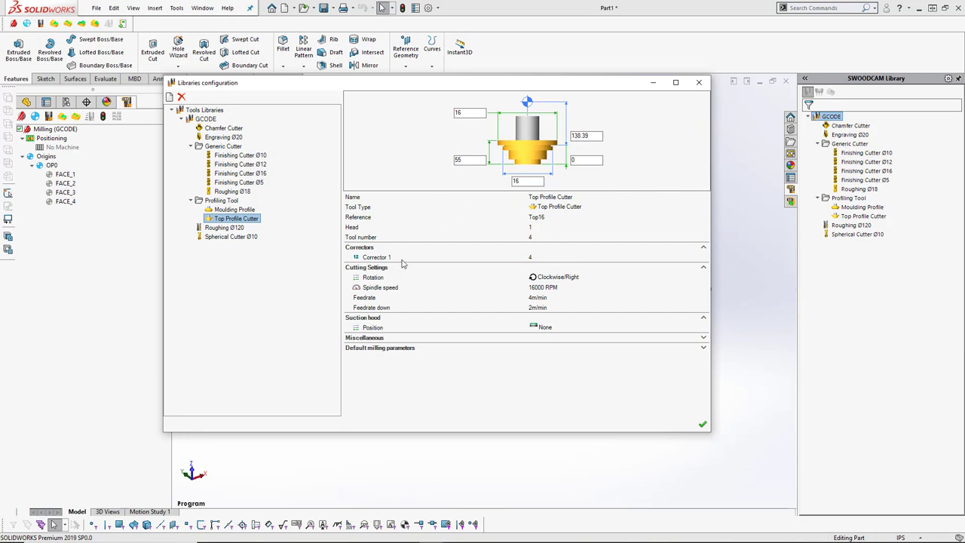
{"action": "left_click", "coordinate": [224, 211]}
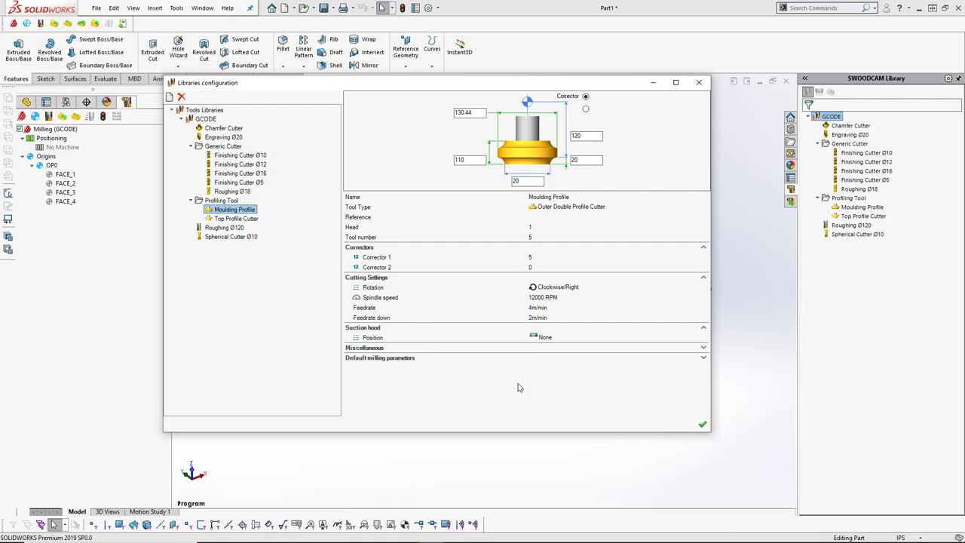
{"action": "left_click", "coordinate": [222, 237]}
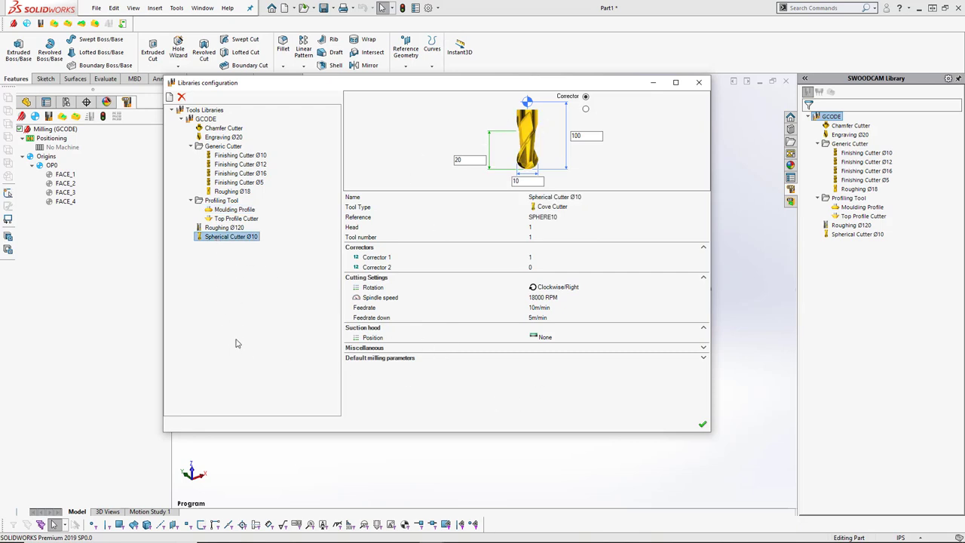
{"action": "left_click", "coordinate": [597, 209]}
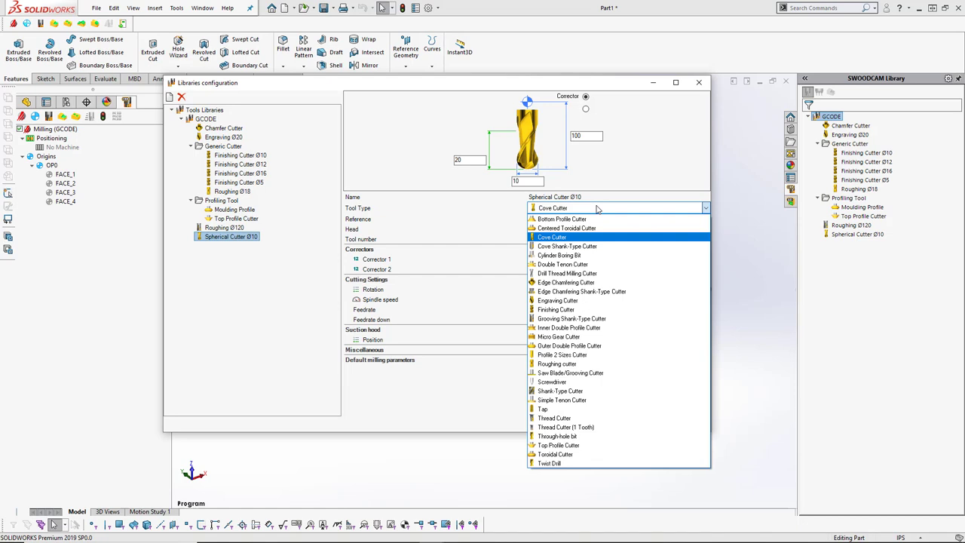
{"action": "left_click", "coordinate": [597, 209]}
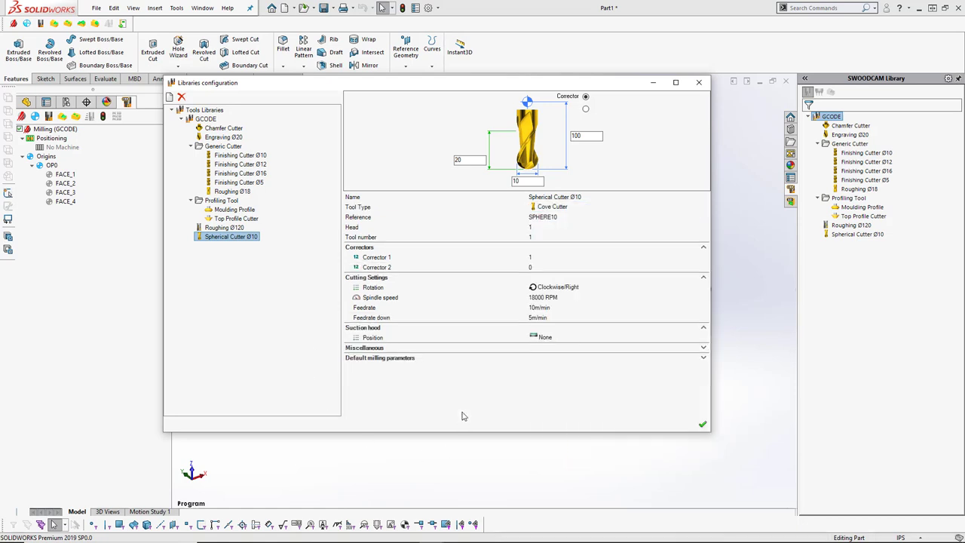
- Create a new tool under Generic Cutter with Tool Type set to Roughing cutter
{"action": "right_click", "coordinate": [214, 148]}
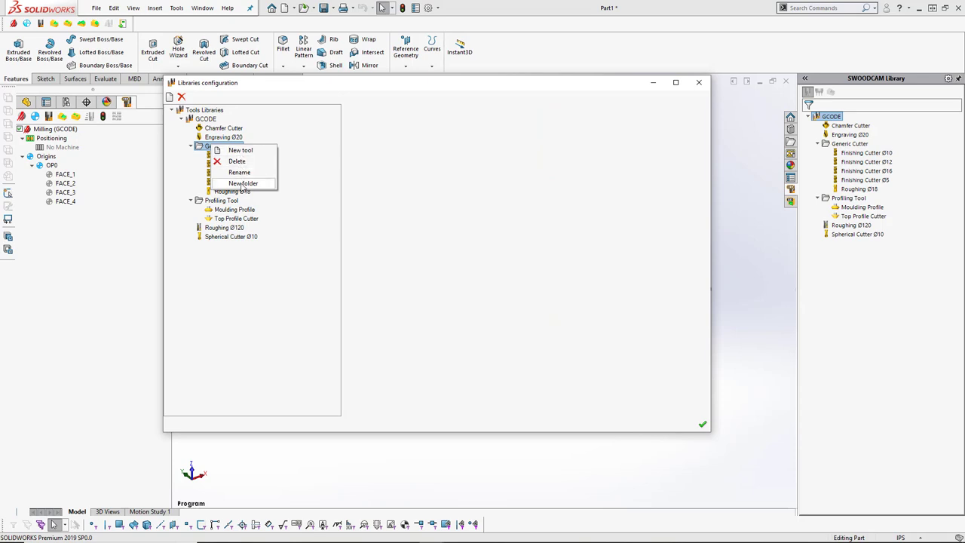
{"action": "left_click", "coordinate": [240, 150]}
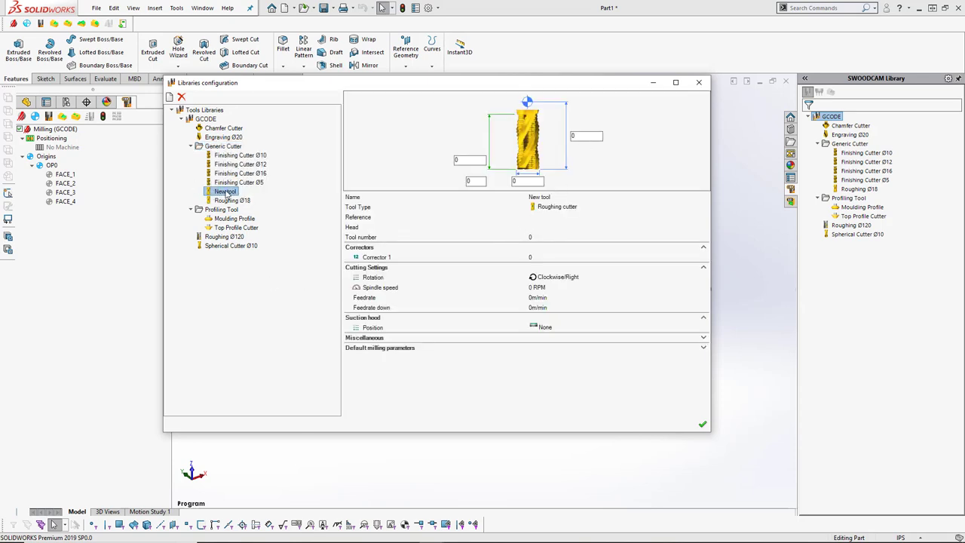
{"action": "left_click", "coordinate": [555, 197]}
{"action": "left_click", "coordinate": [575, 208]}
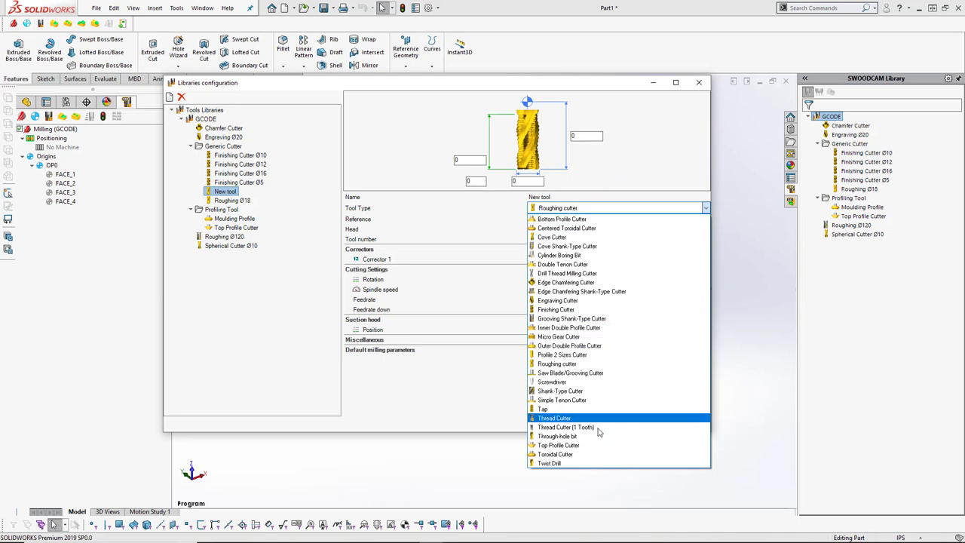
{"action": "left_click", "coordinate": [557, 363]}
{"action": "left_click", "coordinate": [554, 209]}
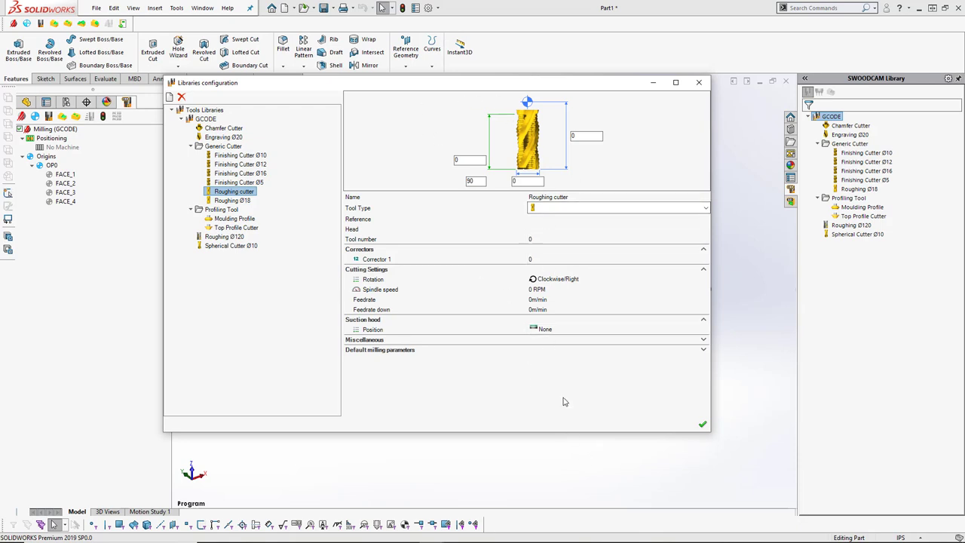
- Delete the new Roughing cutter, confirm with Yes, and close Libraries configuration with the green check
{"action": "right_click", "coordinate": [234, 192]}
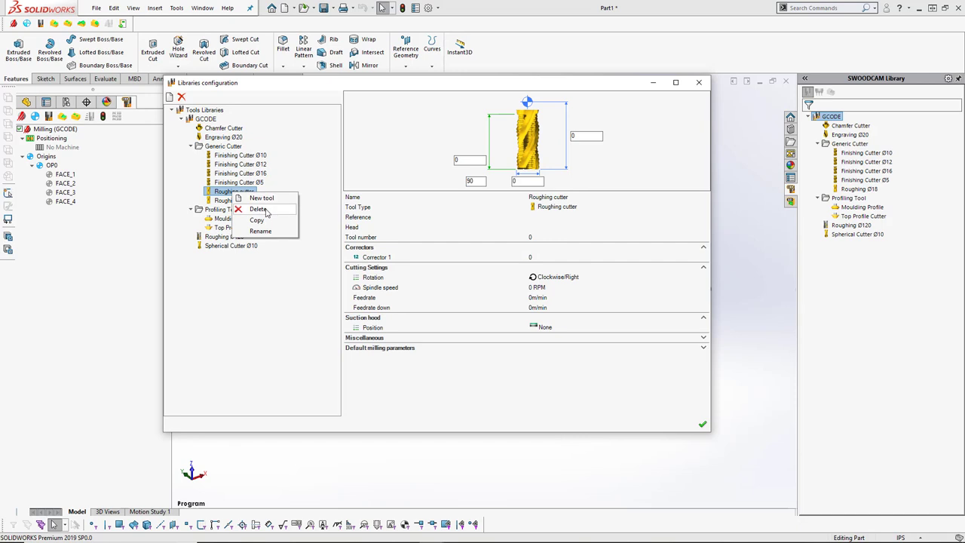
{"action": "left_click", "coordinate": [265, 213]}
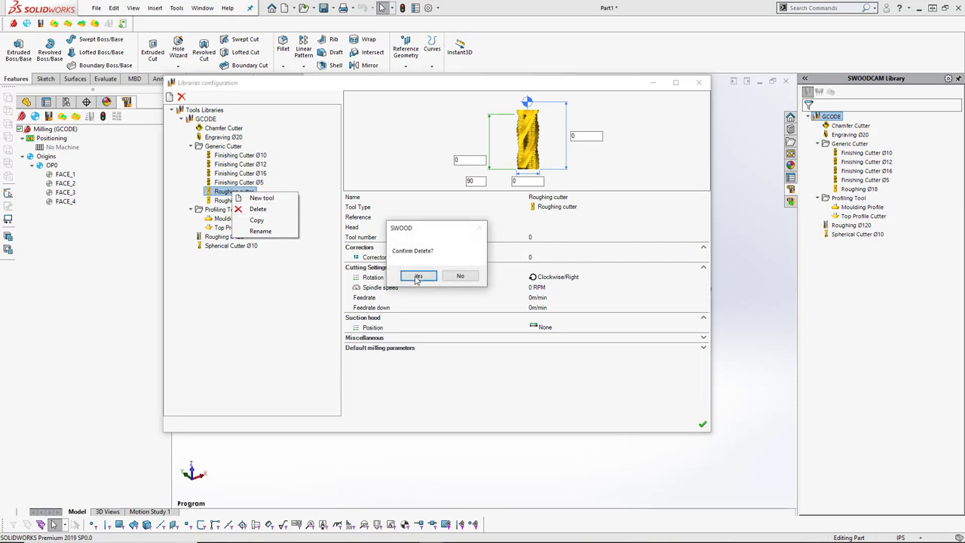
{"action": "left_click", "coordinate": [417, 277]}
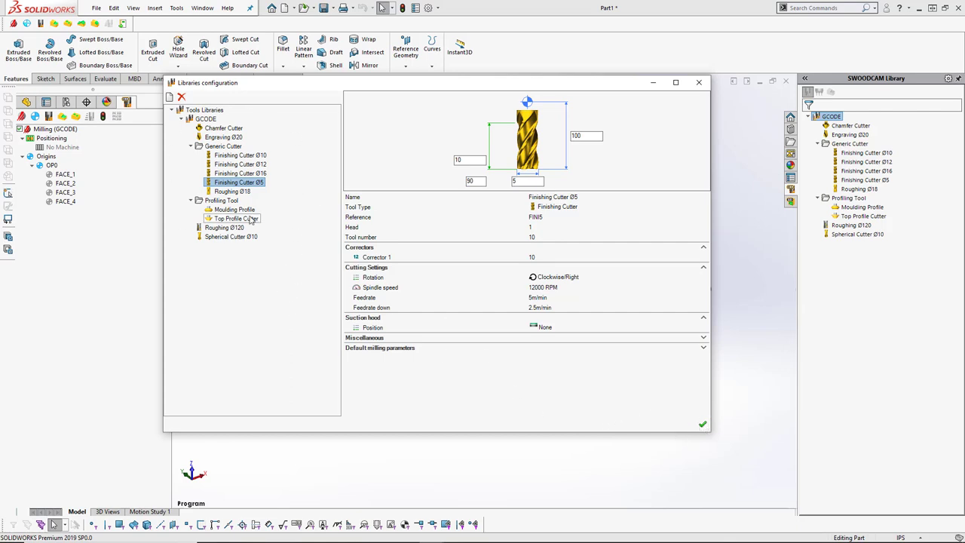
{"action": "left_click", "coordinate": [702, 426]}
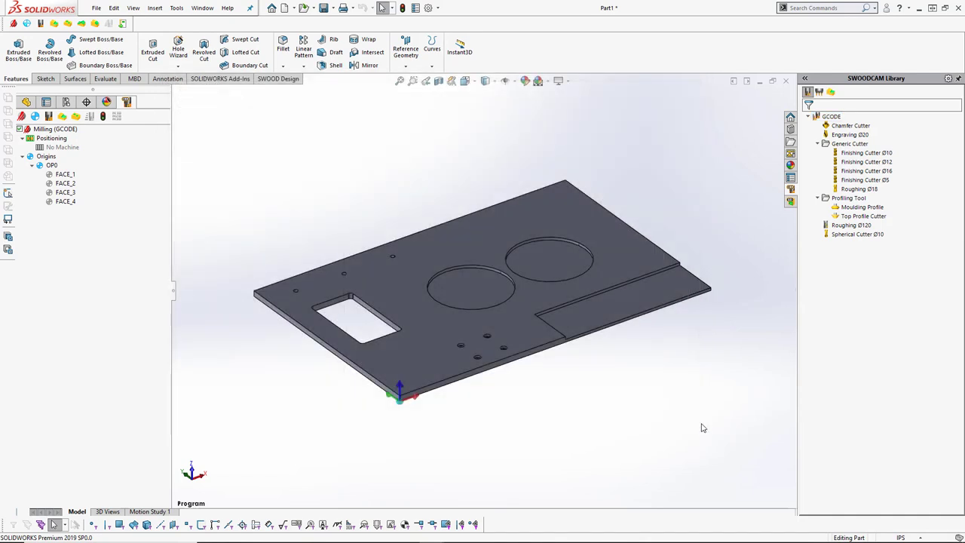